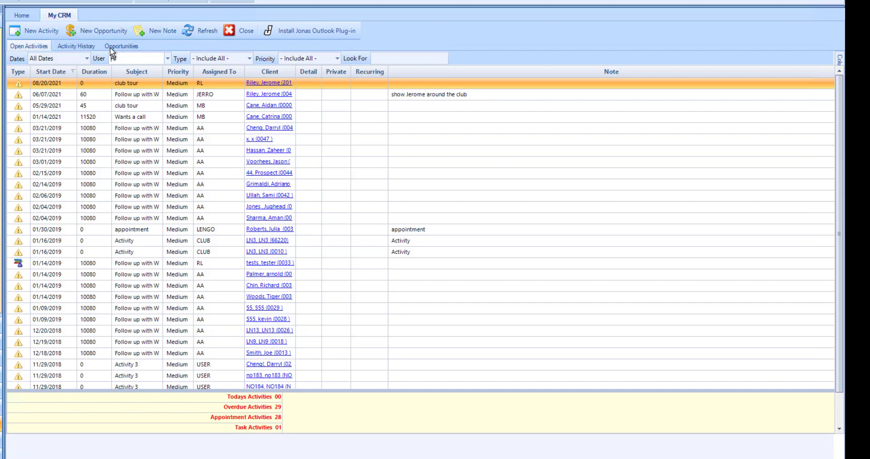
Step: Review activity history and opportunities, then start a new activity keeping client type Member
{"action": "left_click", "coordinate": [76, 45]}
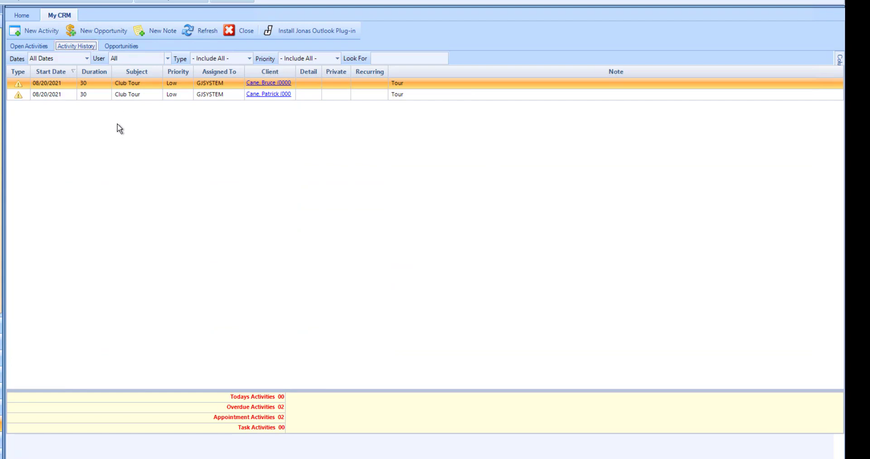
{"action": "left_click", "coordinate": [135, 48]}
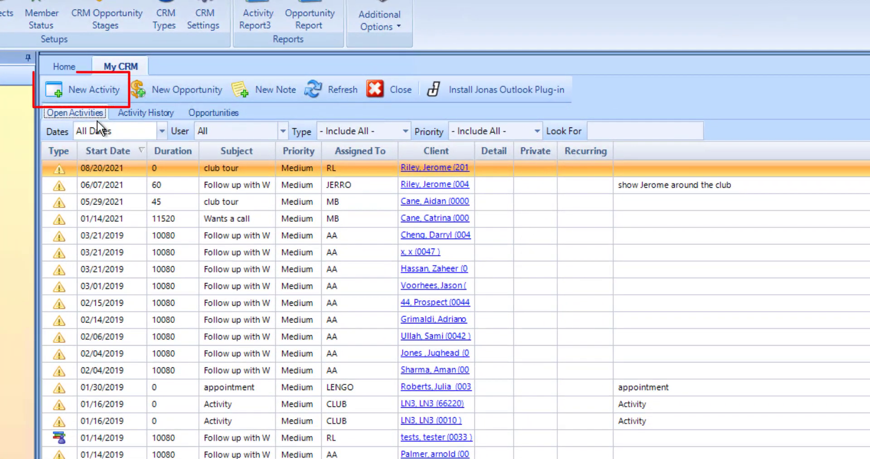
{"action": "left_click", "coordinate": [107, 98]}
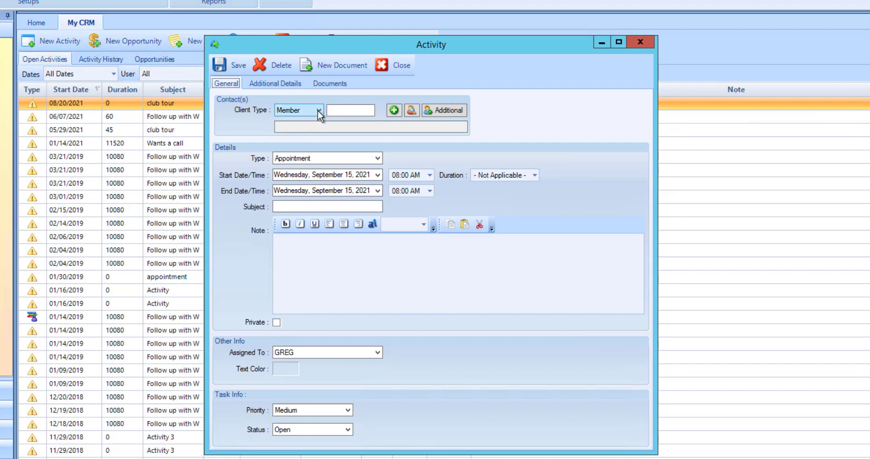
{"action": "left_click", "coordinate": [319, 110]}
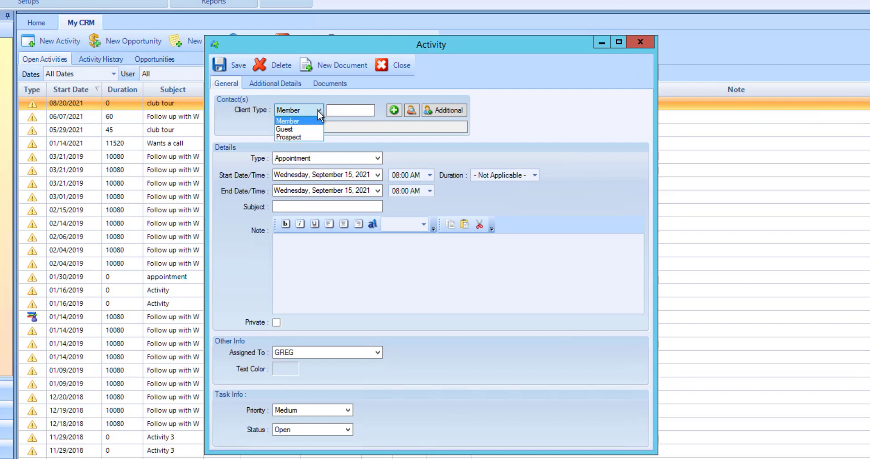
{"action": "left_click", "coordinate": [318, 102]}
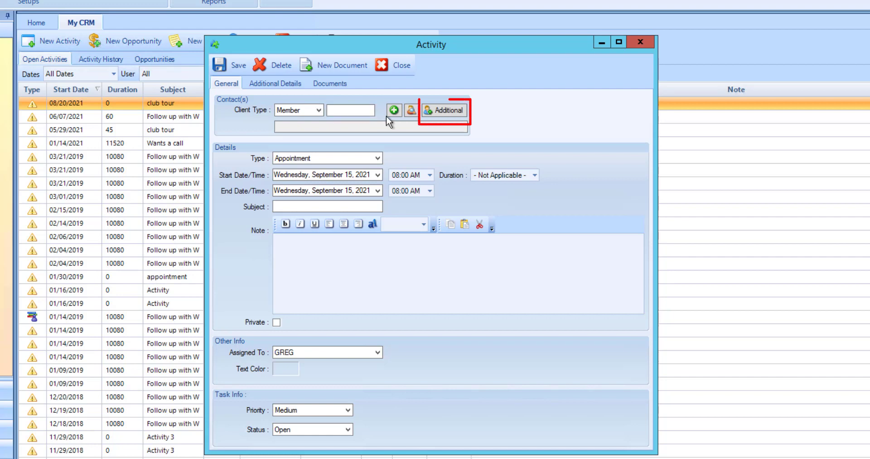
Step: Pick both member contacts in the Additional picker and attach them to the activity
{"action": "left_click", "coordinate": [426, 112]}
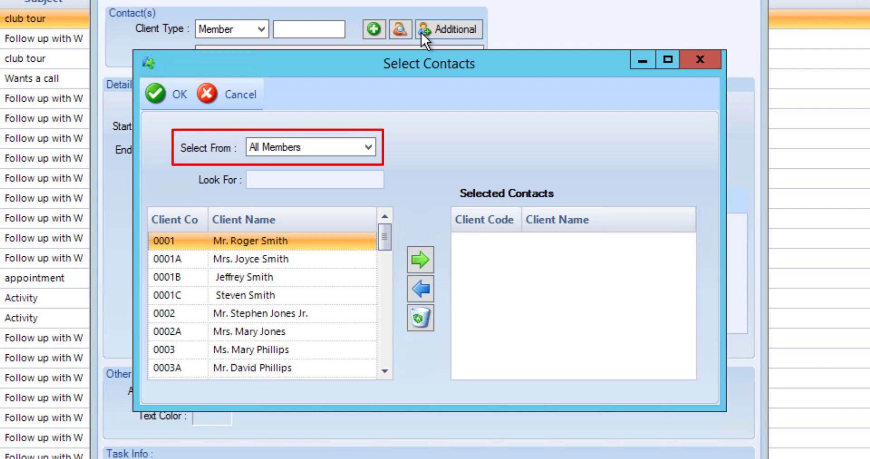
{"action": "left_click", "coordinate": [348, 242]}
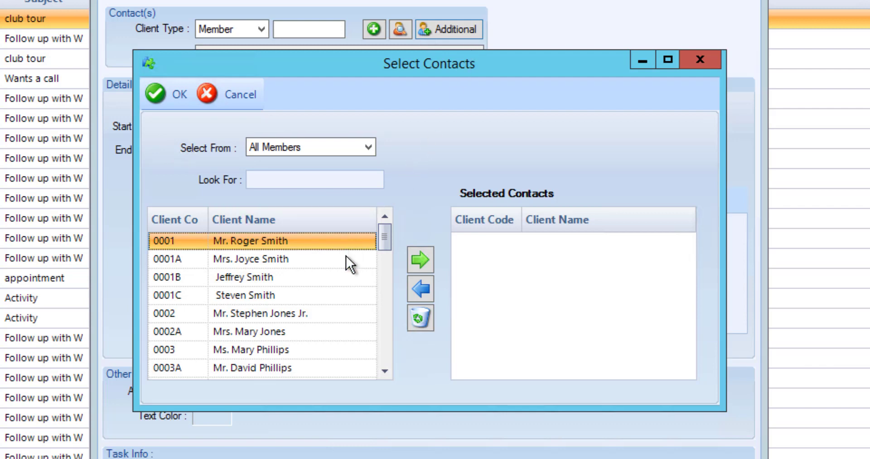
{"action": "left_click", "coordinate": [349, 260]}
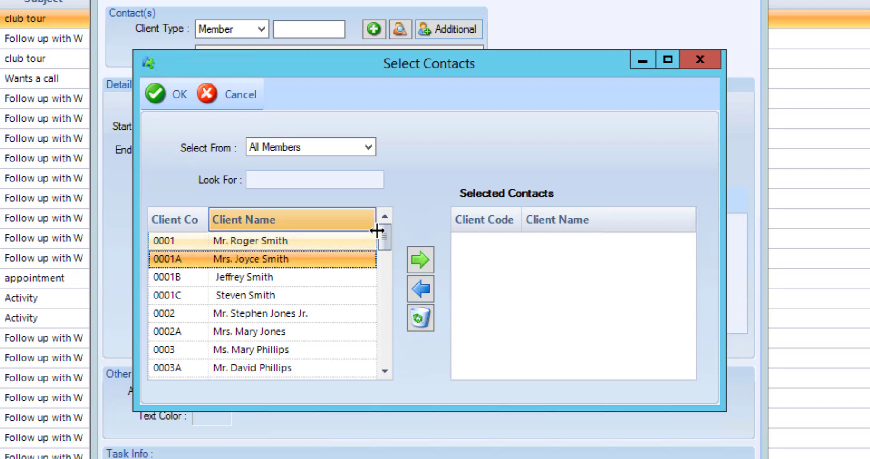
{"action": "left_click", "coordinate": [413, 258]}
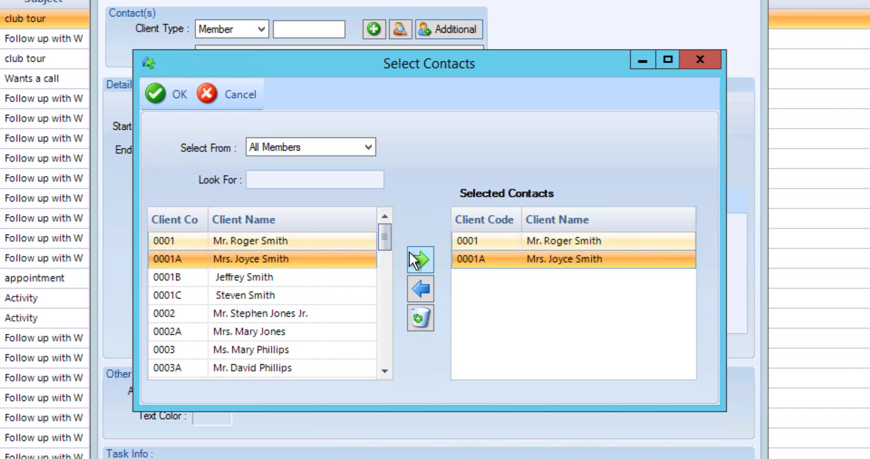
{"action": "left_click", "coordinate": [183, 100]}
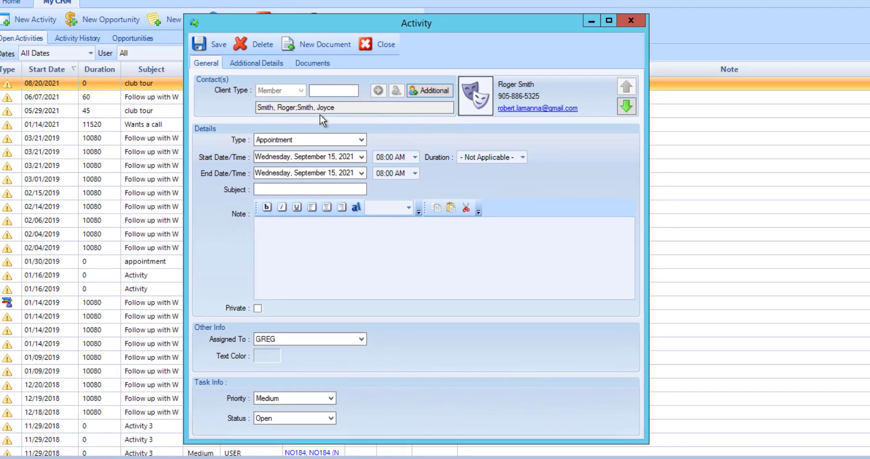
Step: Keep type Appointment, set duration to 45 minutes, and enter subject 'Club Tour'
{"action": "left_click", "coordinate": [362, 138]}
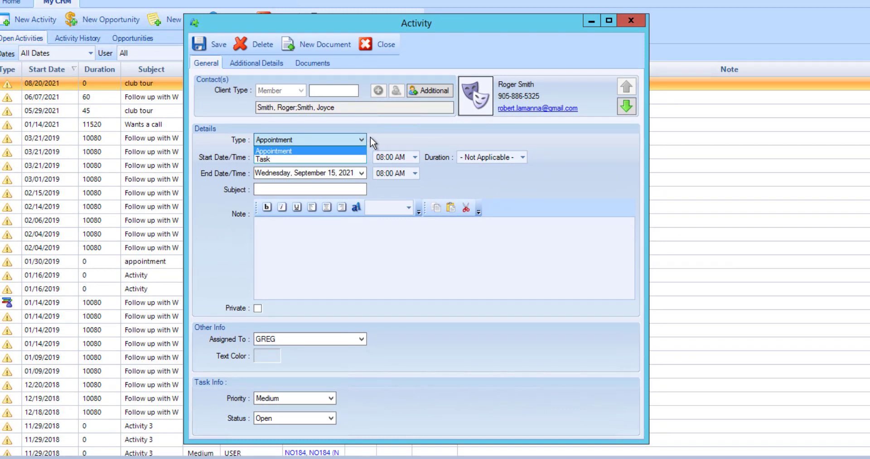
{"action": "left_click", "coordinate": [371, 137]}
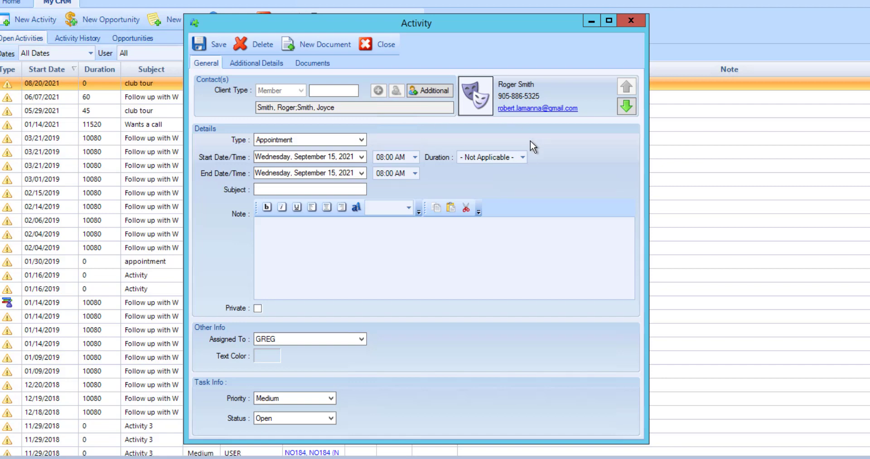
{"action": "left_click", "coordinate": [527, 159]}
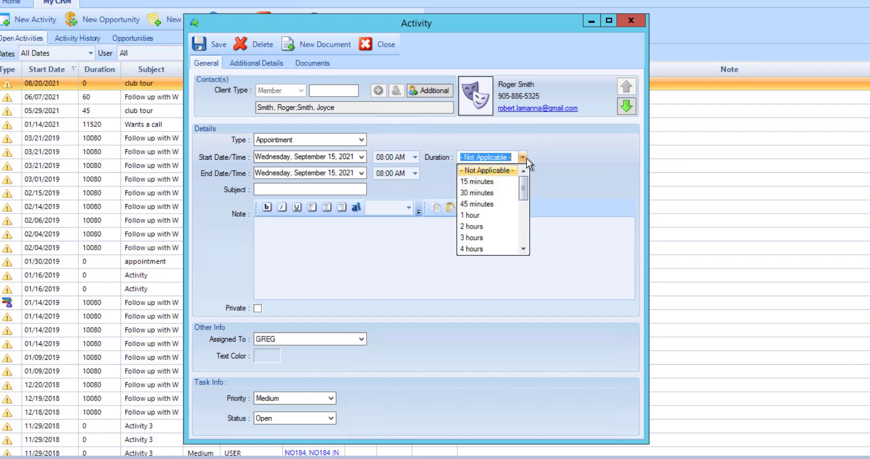
{"action": "left_click", "coordinate": [507, 200]}
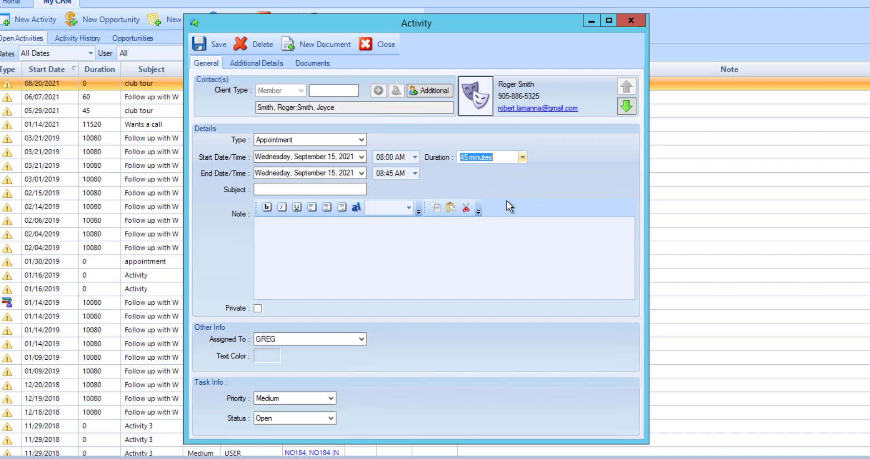
{"action": "left_click", "coordinate": [366, 188]}
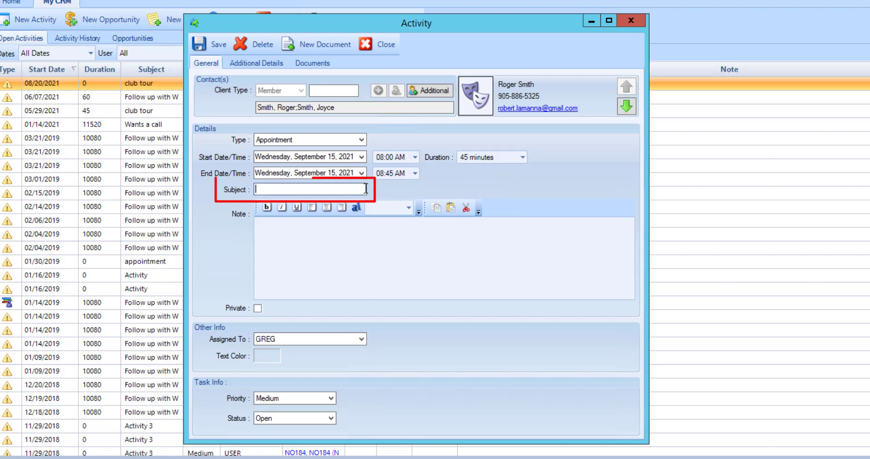
{"action": "type", "text": "Club"}
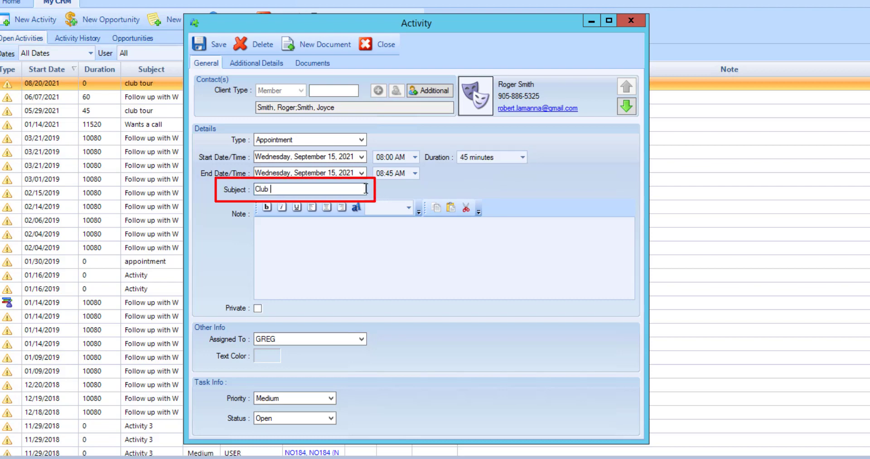
{"action": "type", "text": " Tour"}
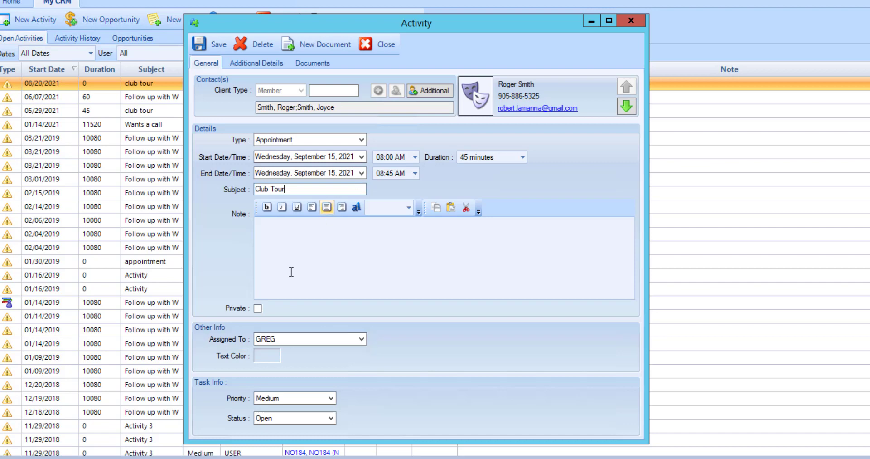
Step: Keep the appointment's priority at Medium and status at Open
{"action": "left_click", "coordinate": [335, 398]}
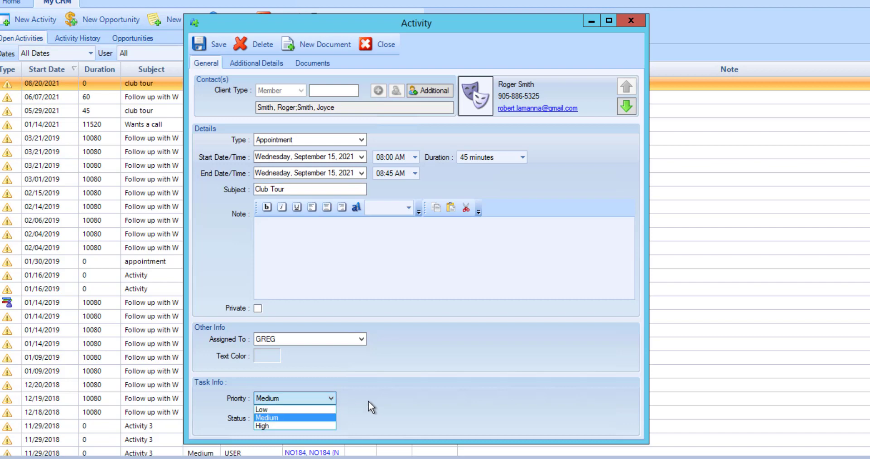
{"action": "left_click", "coordinate": [369, 401]}
{"action": "left_click", "coordinate": [330, 418]}
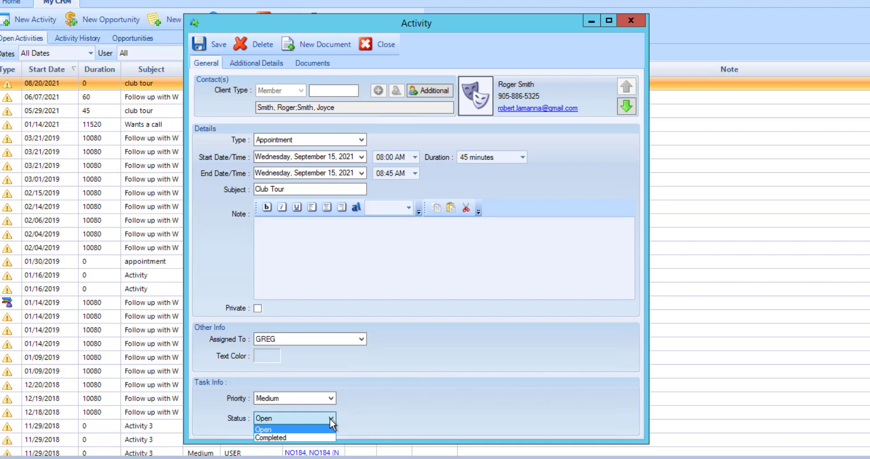
{"action": "left_click", "coordinate": [342, 417]}
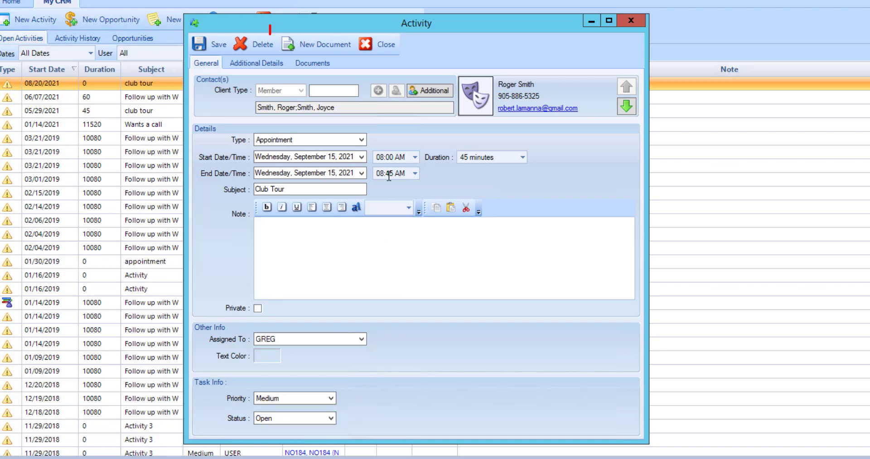
Step: Dismiss the new document form without adding one and review the Documents tab
{"action": "left_click", "coordinate": [347, 47]}
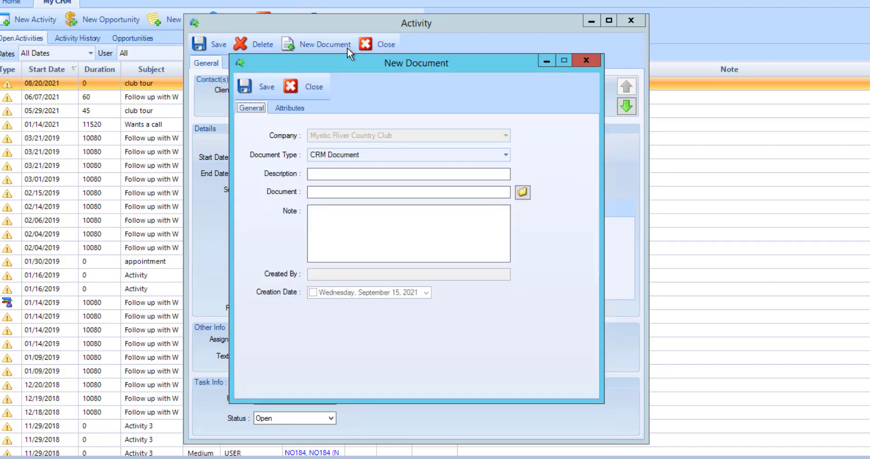
{"action": "left_click", "coordinate": [581, 58]}
{"action": "left_click", "coordinate": [328, 63]}
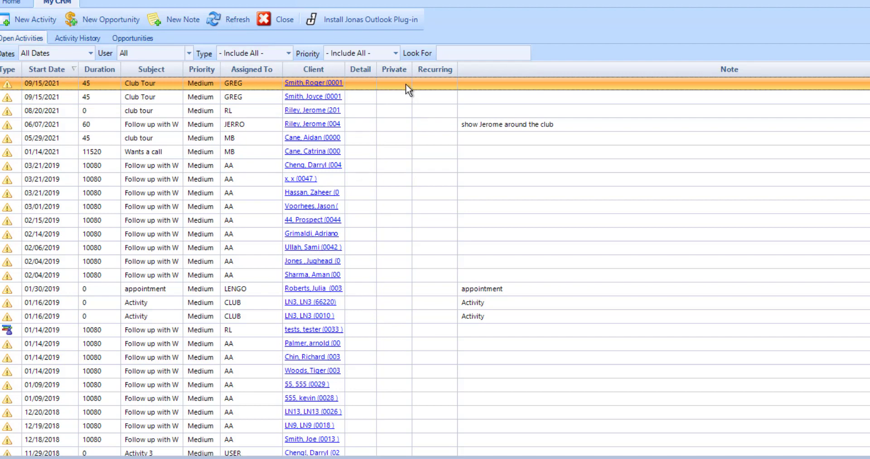
Step: Mark the Club Tour appointment Completed, close it, and find it in Activity History
{"action": "double_click", "coordinate": [407, 84]}
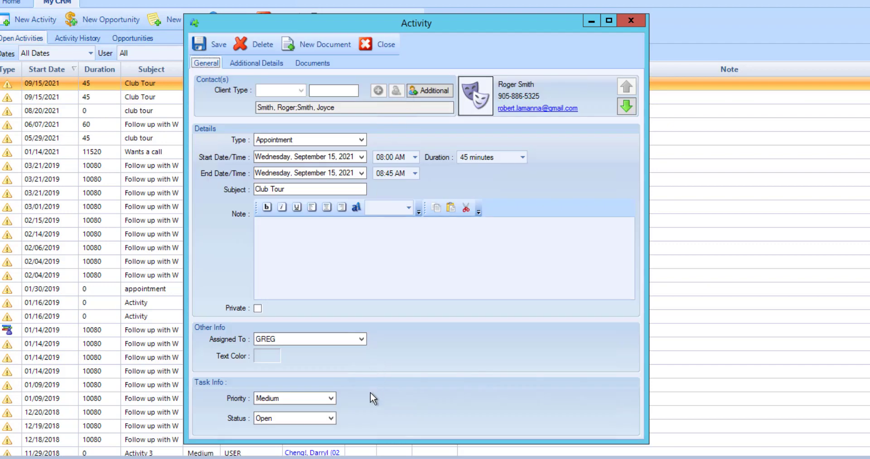
{"action": "left_click", "coordinate": [332, 418]}
{"action": "left_click", "coordinate": [329, 434]}
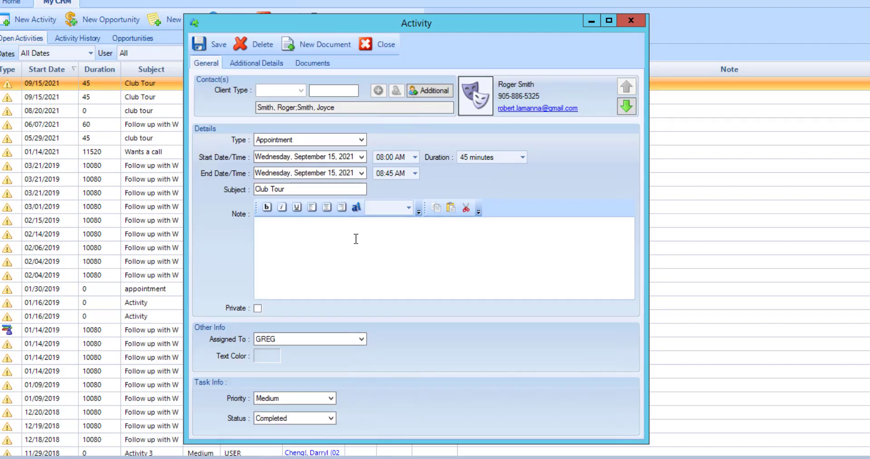
{"action": "left_click", "coordinate": [284, 67]}
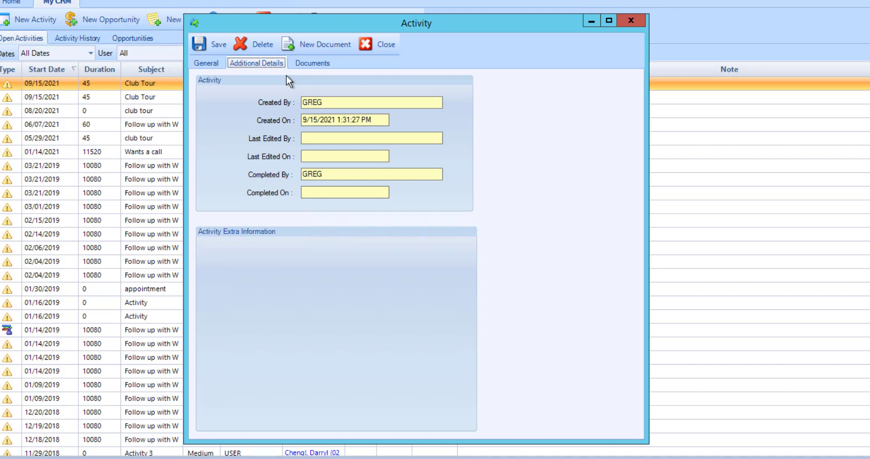
{"action": "left_click", "coordinate": [200, 44]}
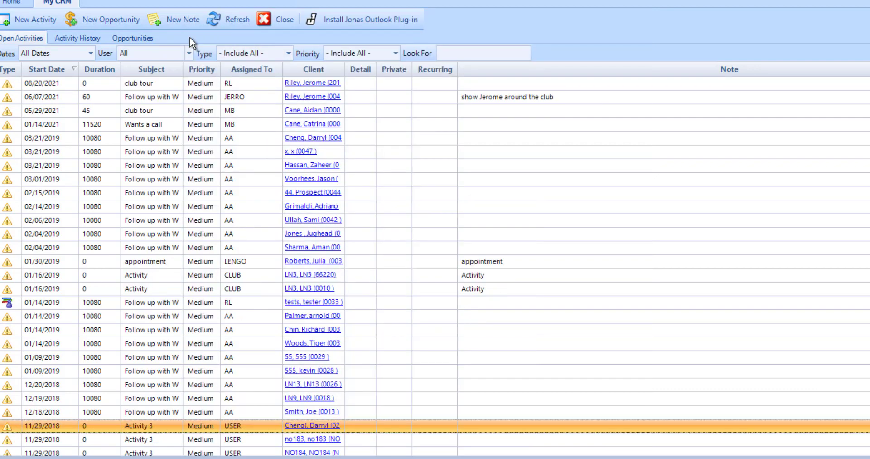
{"action": "left_click", "coordinate": [99, 37]}
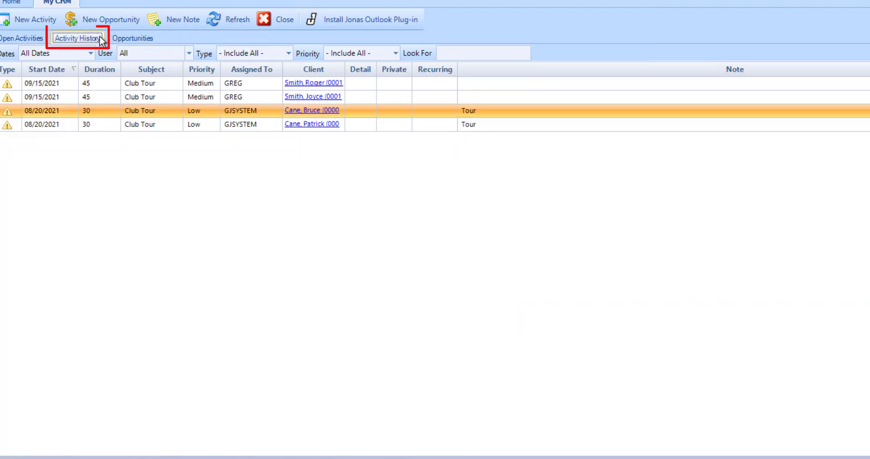
{"action": "left_click", "coordinate": [154, 85]}
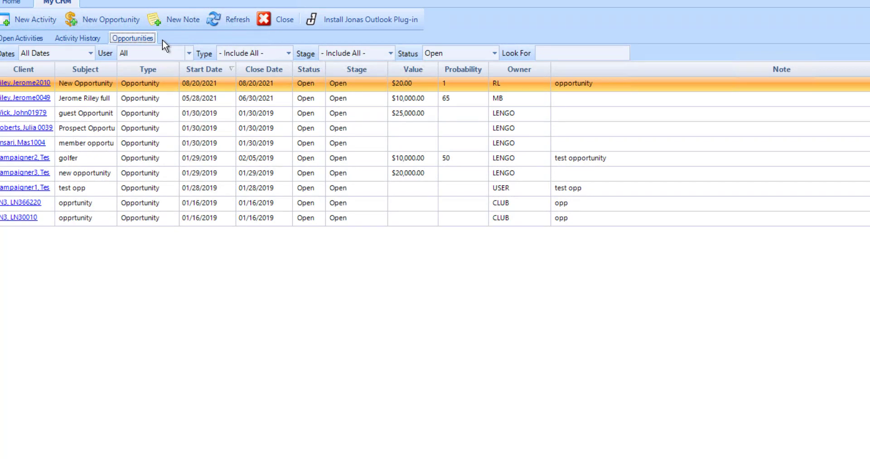
Step: Create and save an Open opportunity titled 'New Opportunity' for the looked-up member
{"action": "left_click", "coordinate": [132, 27]}
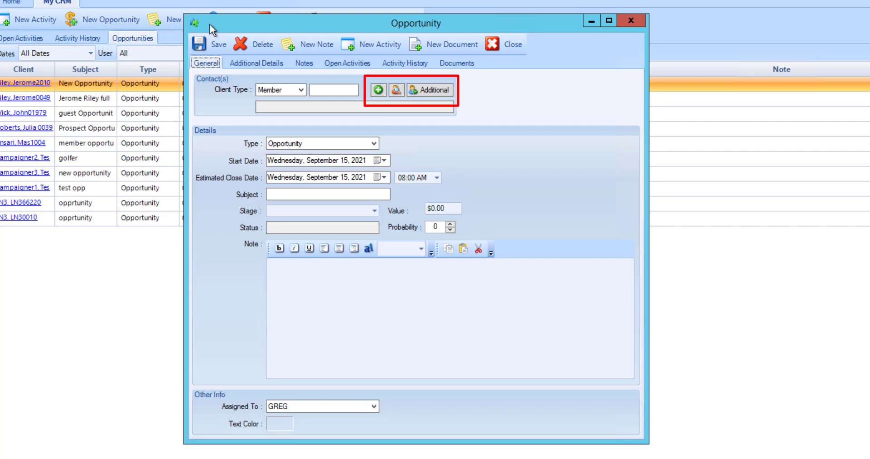
{"action": "left_click", "coordinate": [394, 91]}
{"action": "double_click", "coordinate": [375, 55]}
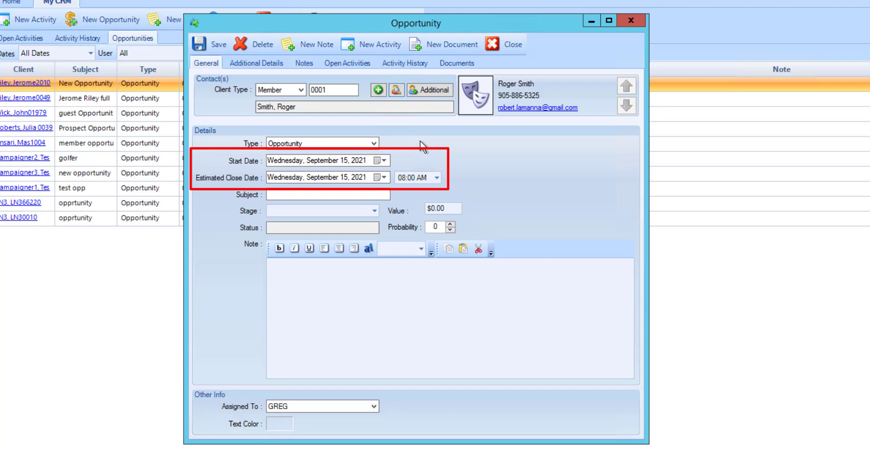
{"action": "left_click", "coordinate": [376, 195]}
{"action": "type", "text": "New "}
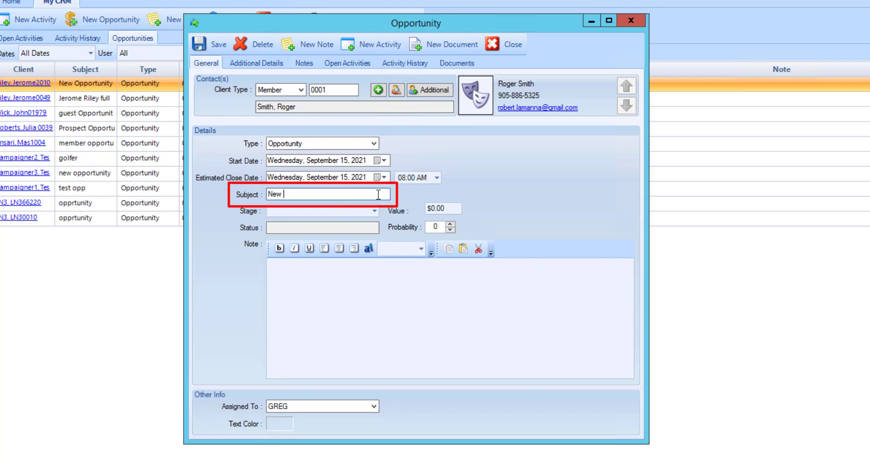
{"action": "type", "text": "Opportunity"}
{"action": "left_click", "coordinate": [343, 210]}
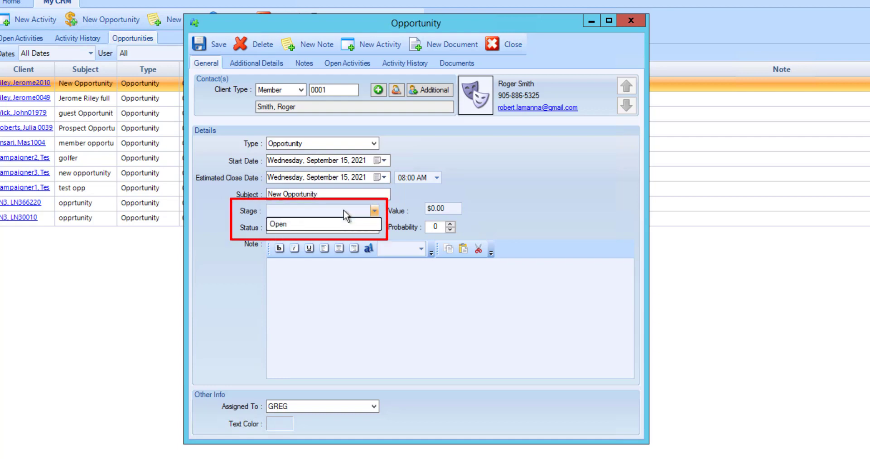
{"action": "left_click", "coordinate": [343, 222]}
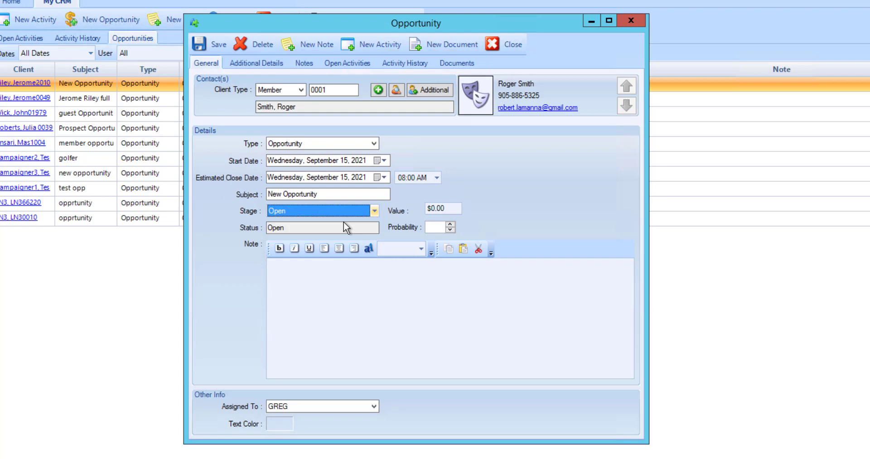
{"action": "left_click", "coordinate": [203, 47]}
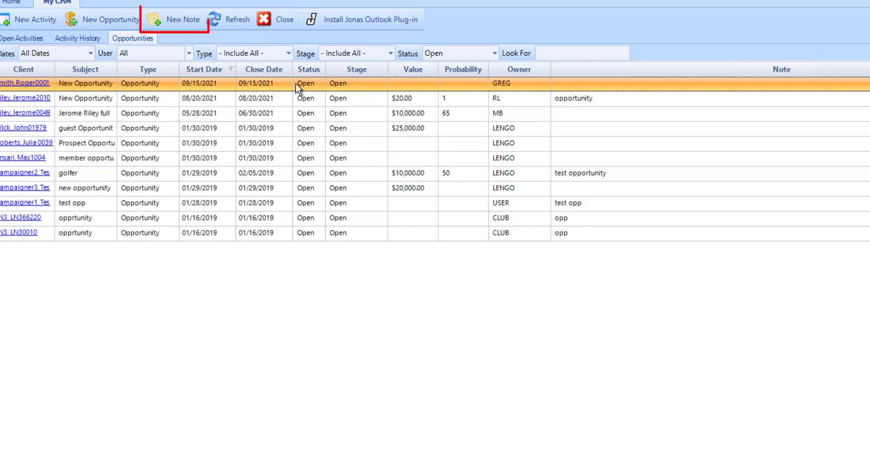
Step: Start a new note, attach the member via contact lookup, and enter subject 'Note'
{"action": "left_click", "coordinate": [199, 25]}
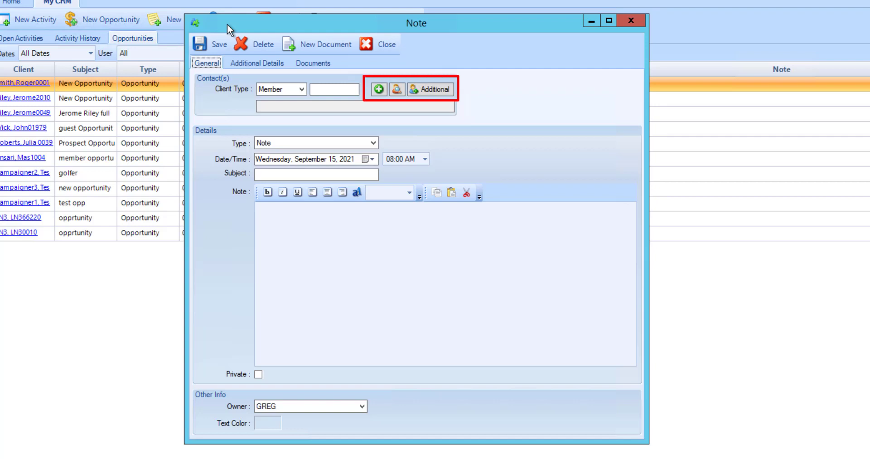
{"action": "left_click", "coordinate": [396, 89]}
{"action": "left_click", "coordinate": [422, 75]}
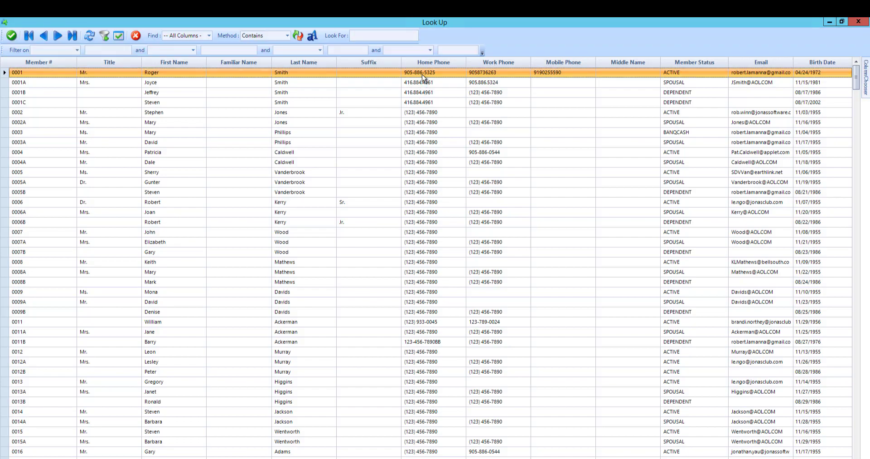
{"action": "double_click", "coordinate": [423, 74]}
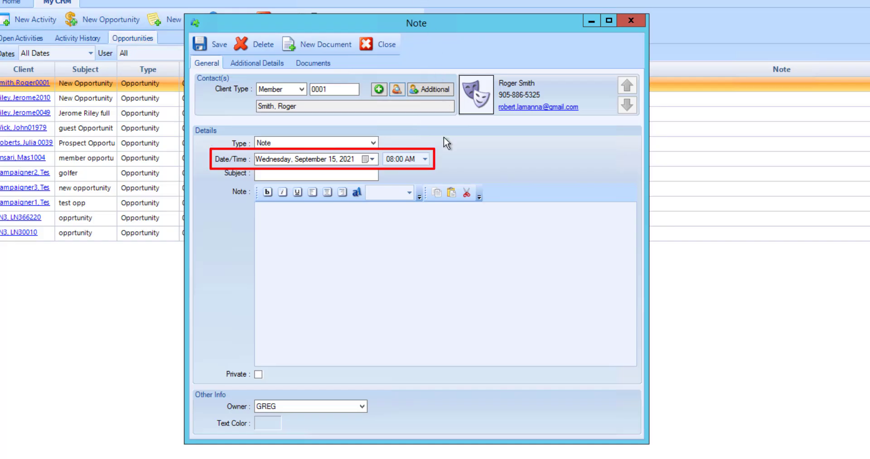
{"action": "left_click", "coordinate": [371, 174]}
{"action": "type", "text": "N"}
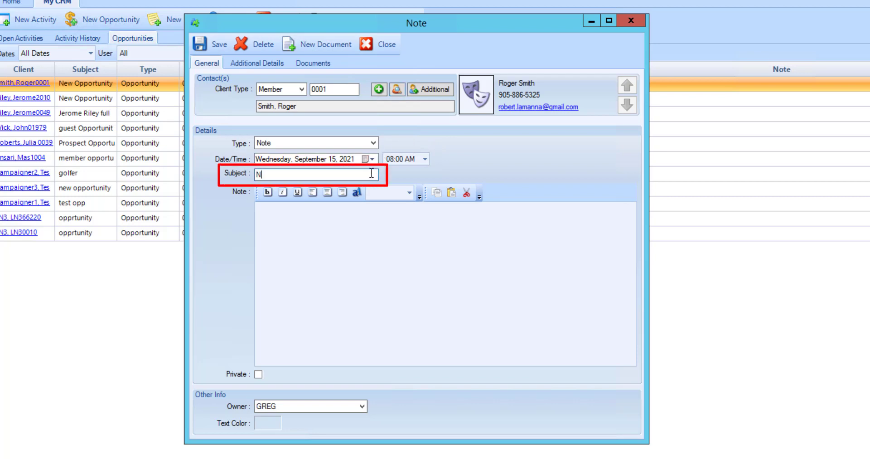
{"action": "type", "text": "ote"}
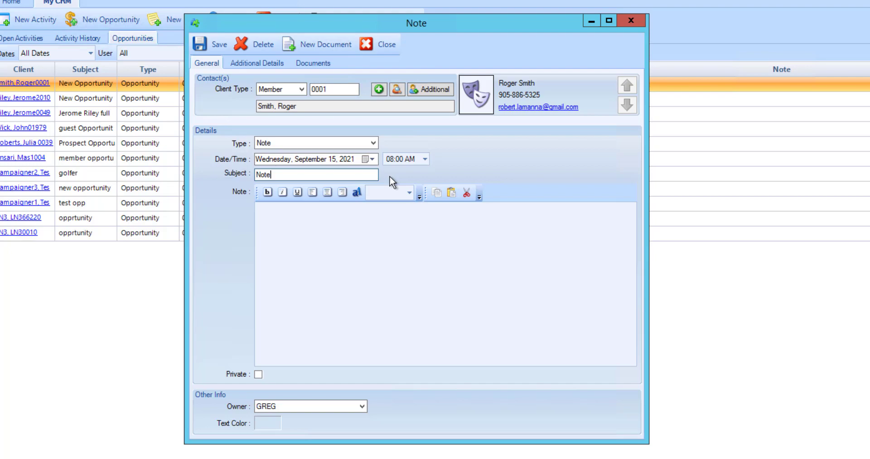
Step: Save the note and view it in the member record's CRM notes
{"action": "left_click", "coordinate": [219, 46]}
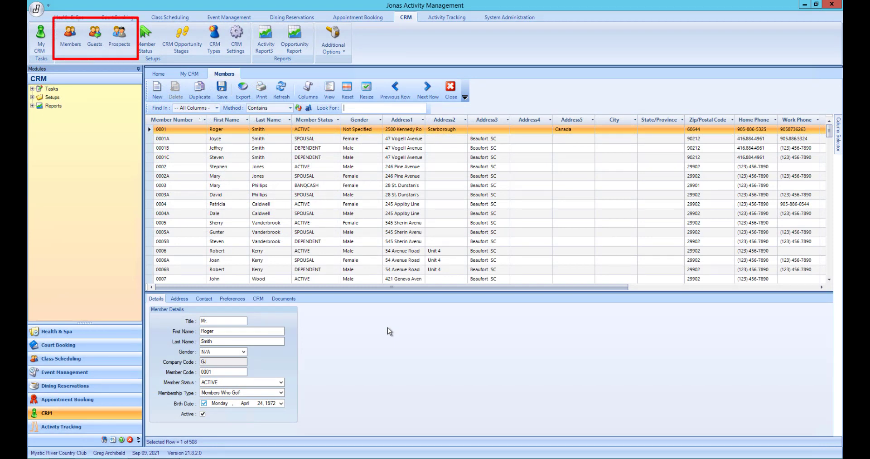
{"action": "left_click", "coordinate": [263, 300]}
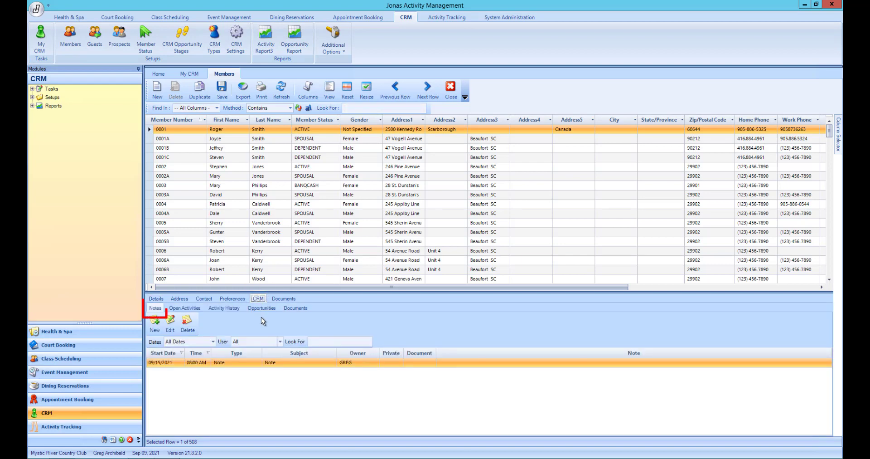